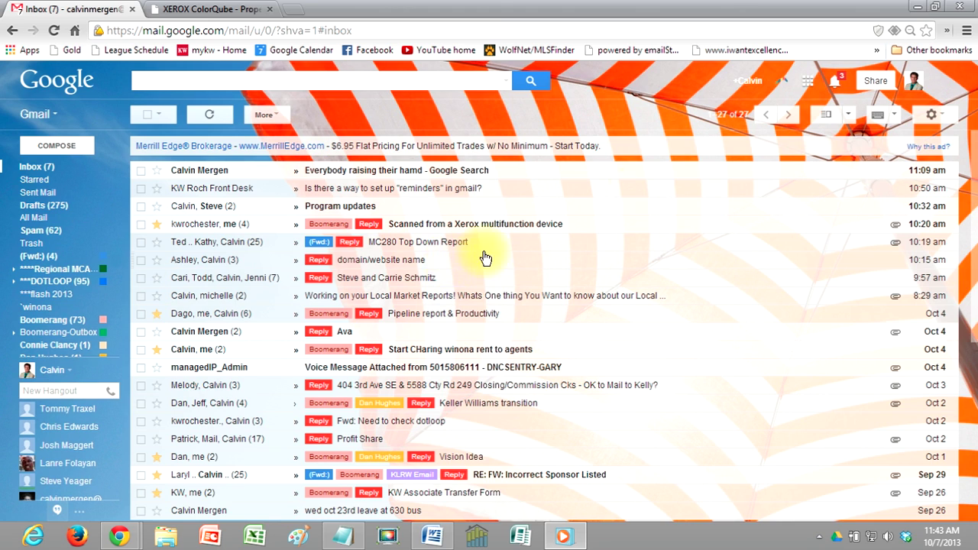
Step: Open Google Calendar from the Gmail inbox and show the Tasks calendar with its task list
click(806, 80)
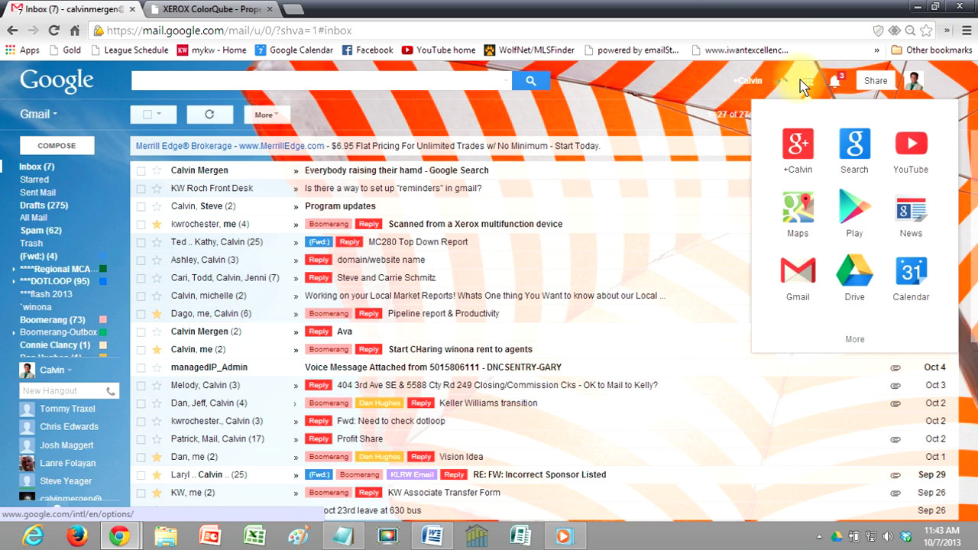
click(919, 287)
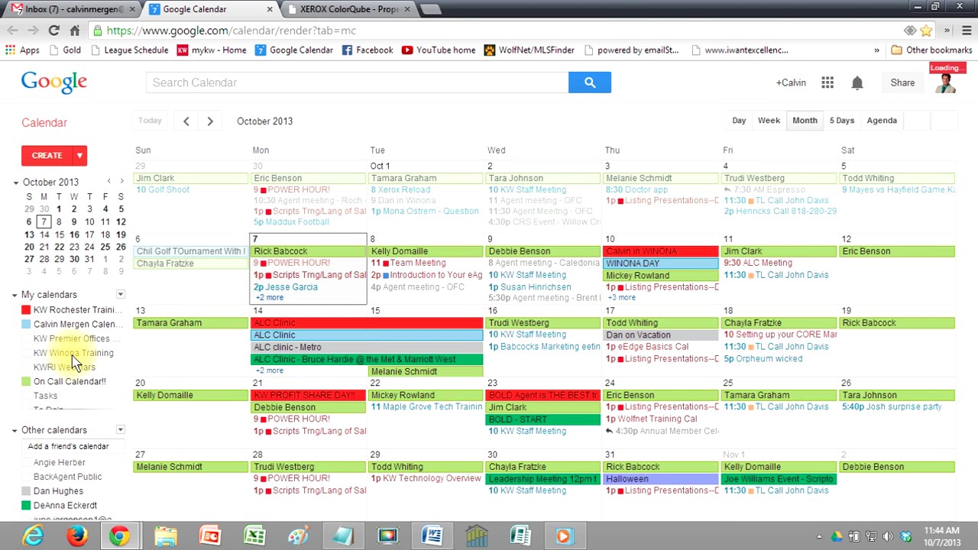
click(47, 397)
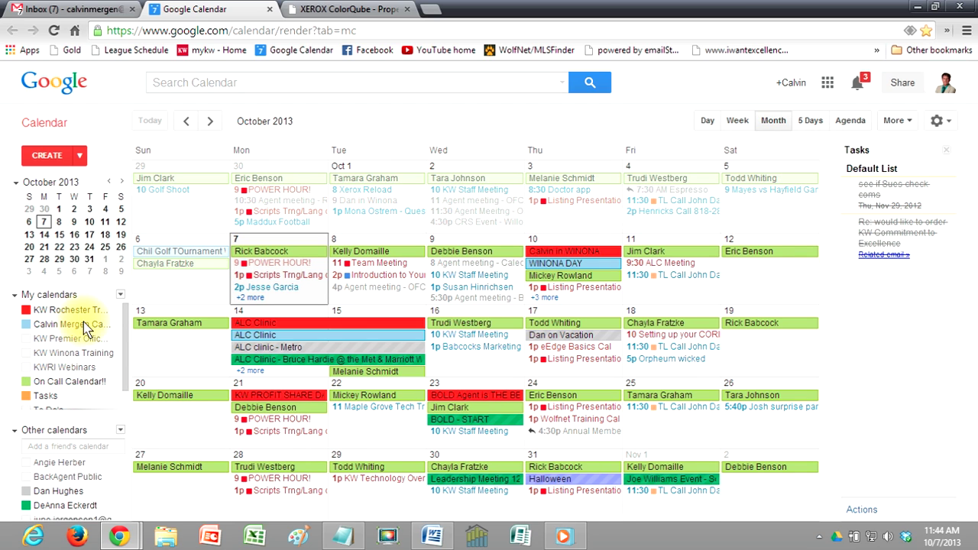
Step: Show the To Do's calendar in the month view and hide it again
scroll(128, 346, down, 1)
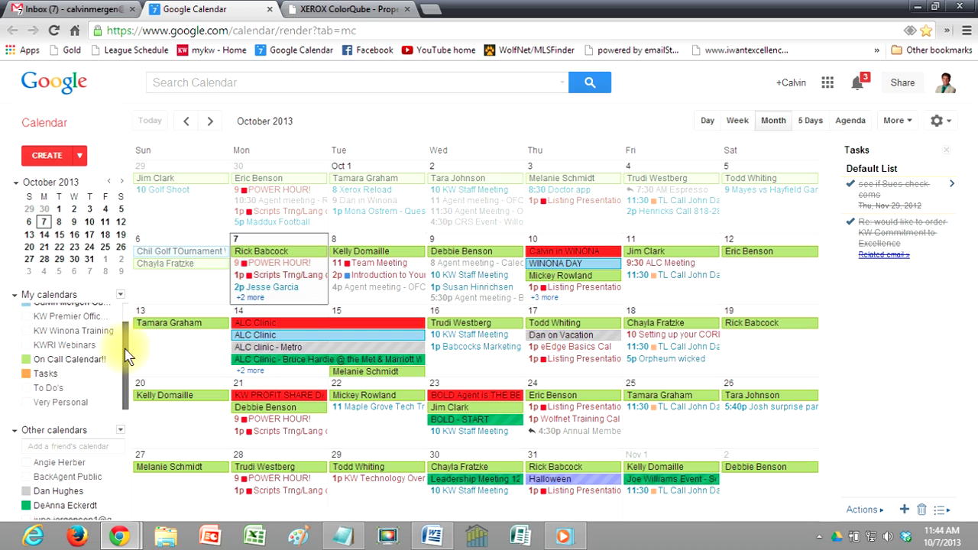
click(44, 389)
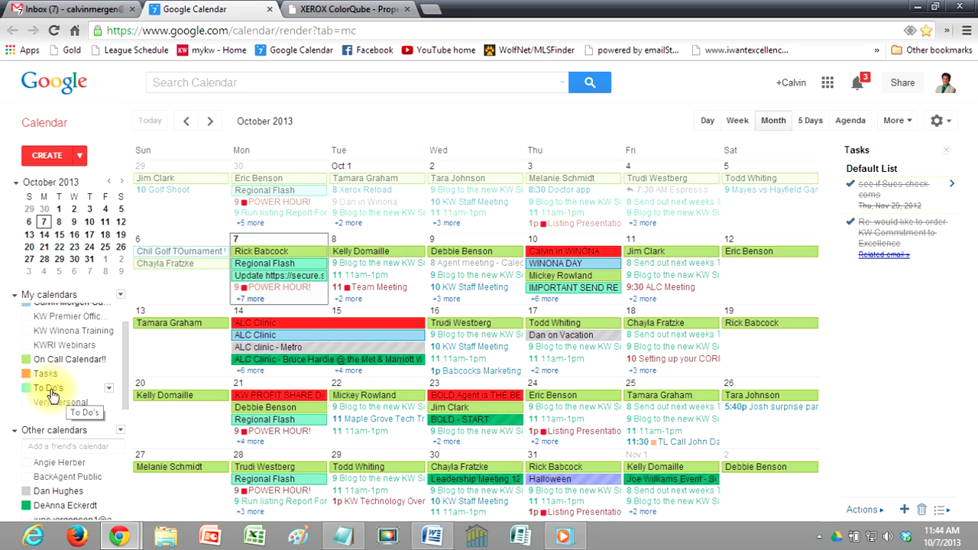
click(51, 391)
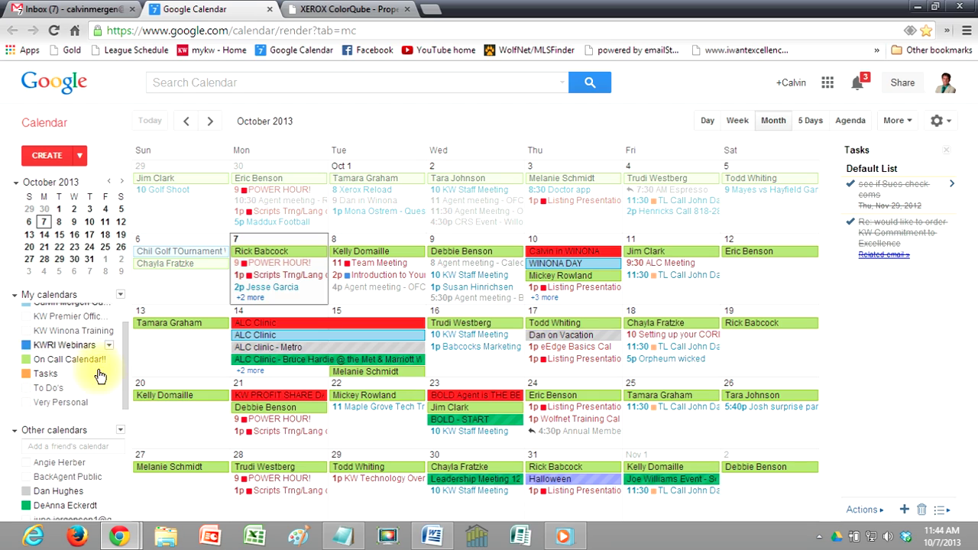
Step: Create a new calendar named "Test To Do" under My calendars
click(120, 296)
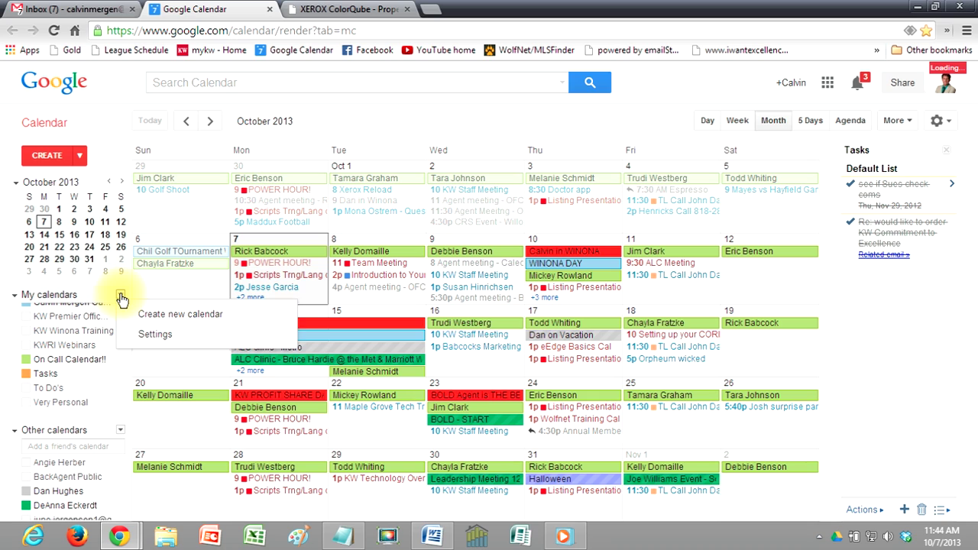
click(139, 314)
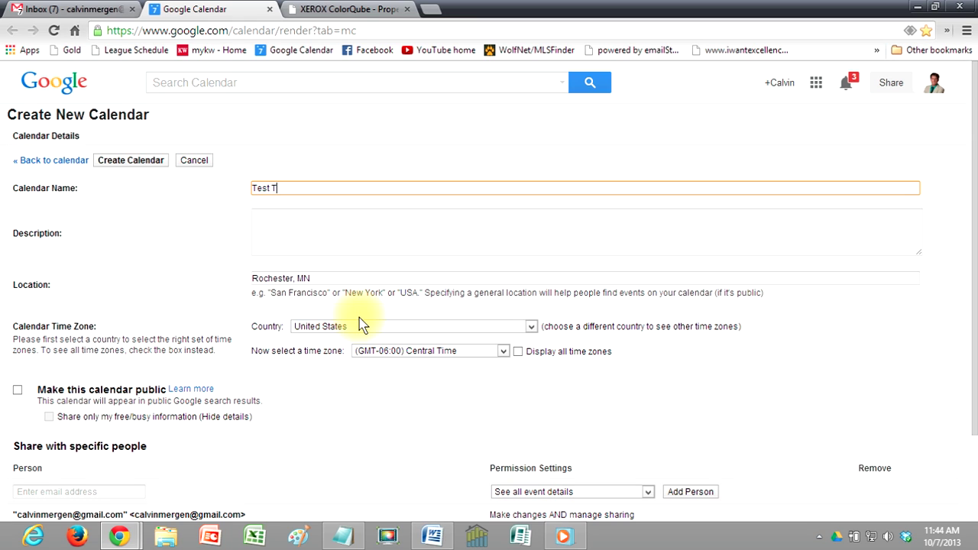
key(Tab)
scroll(347, 317, down, 1)
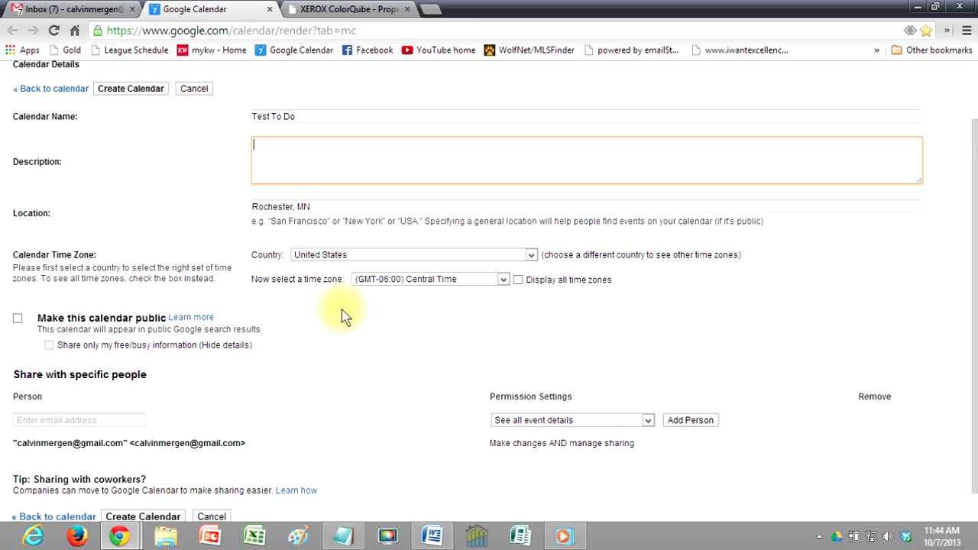
scroll(344, 313, down, 1)
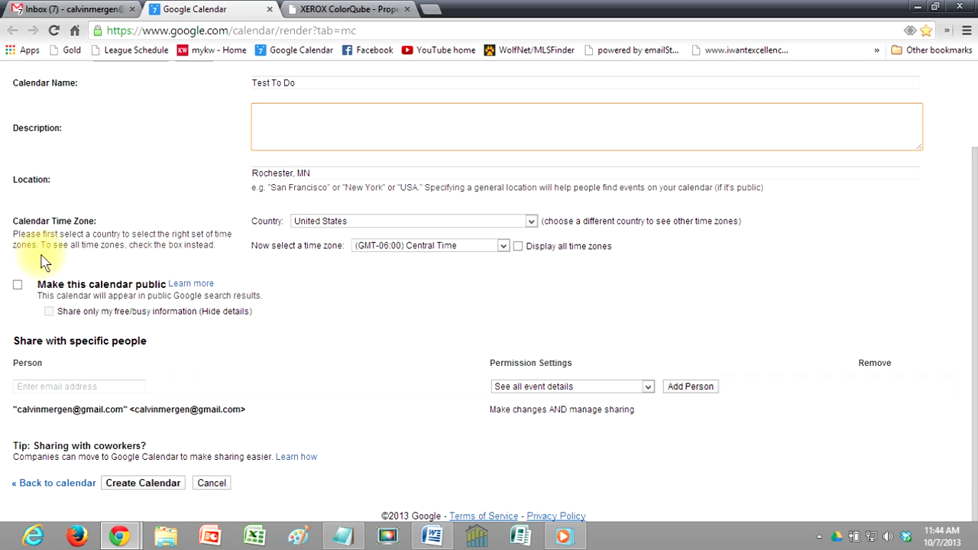
scroll(244, 410, up, 2)
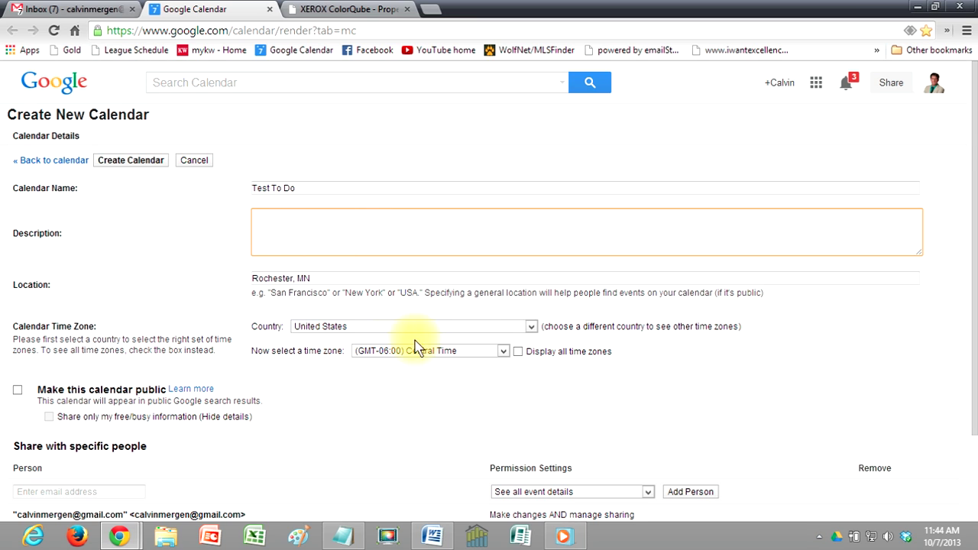
scroll(114, 282, down, 2)
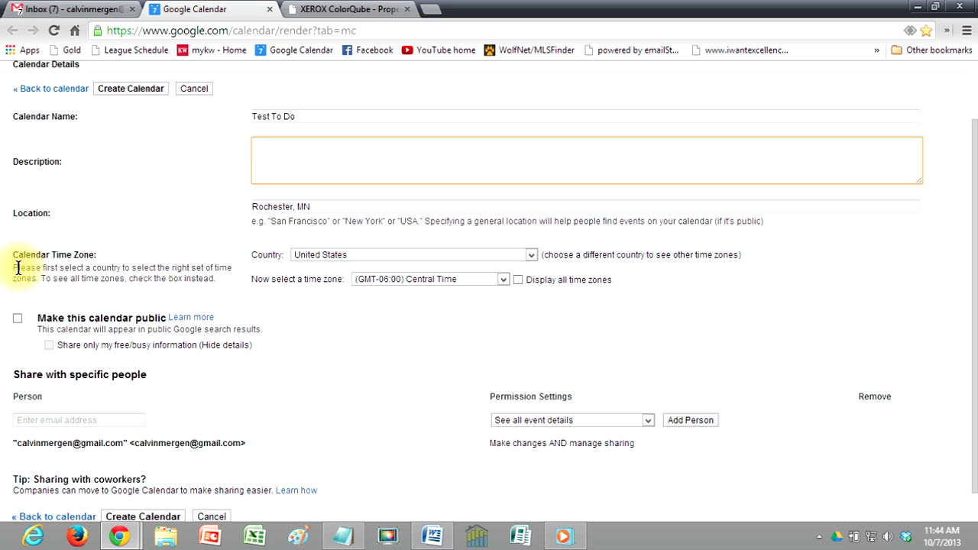
scroll(288, 320, down, 1)
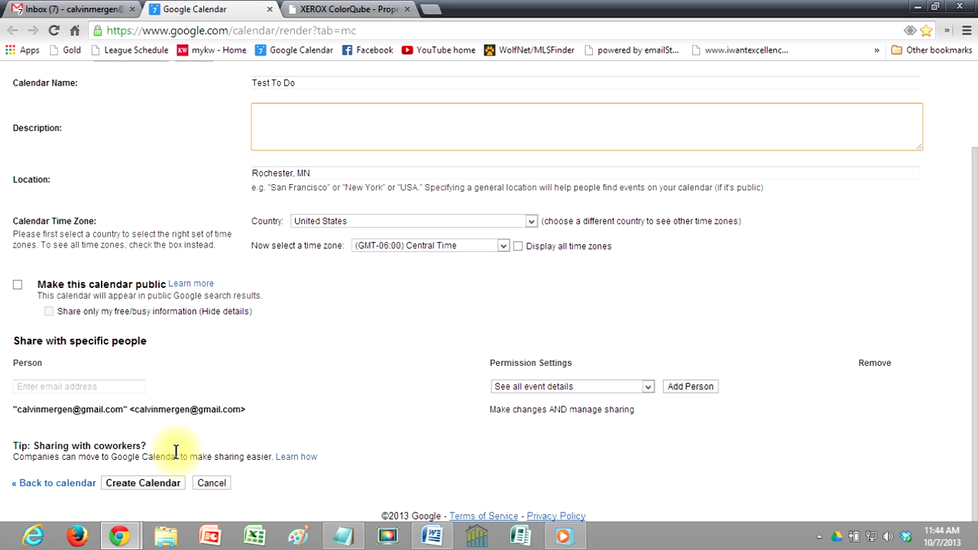
click(163, 484)
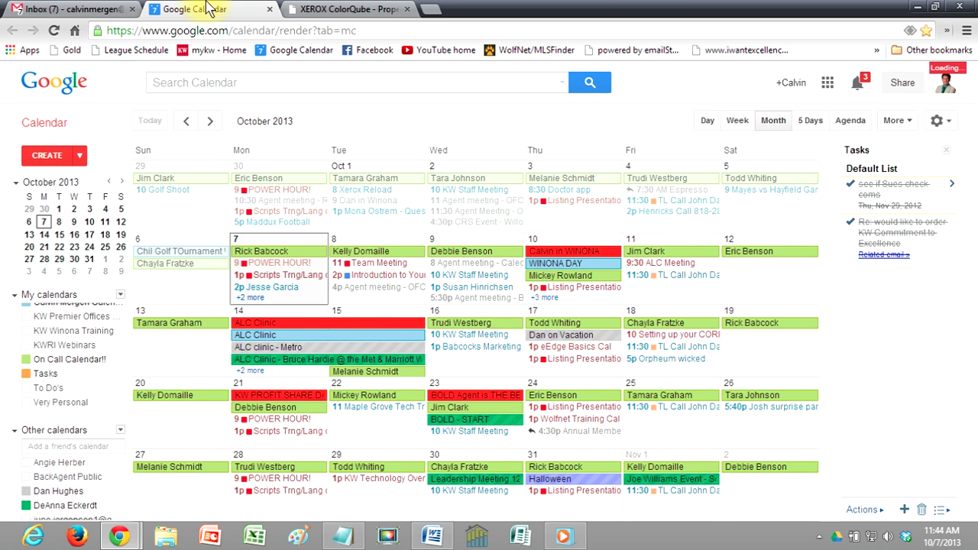
Step: Open the reminders and notifications settings of the To Do's calendar
click(941, 122)
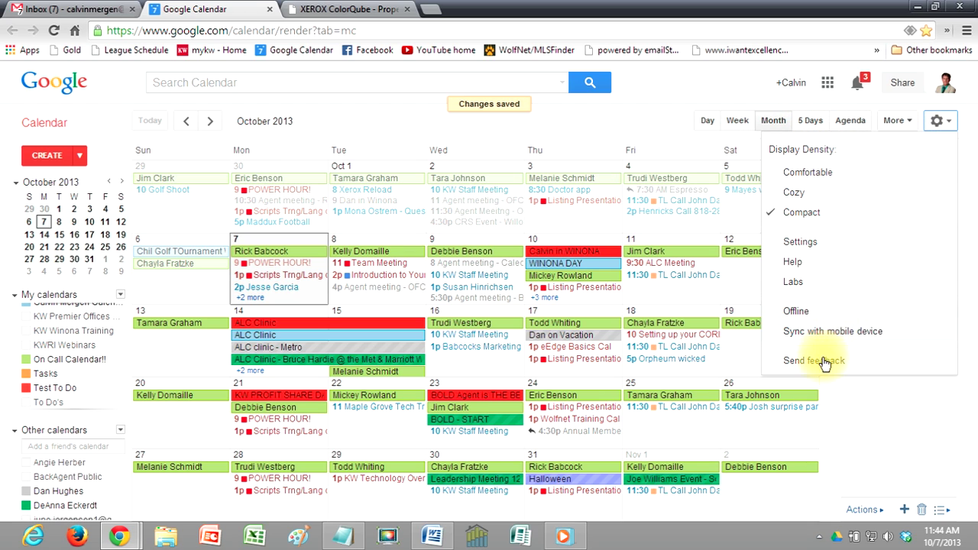
click(802, 257)
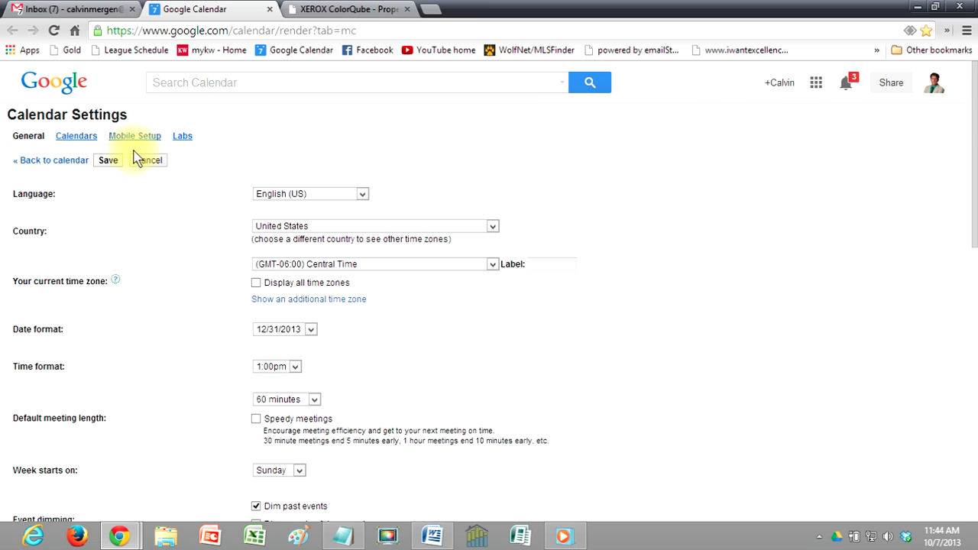
click(77, 136)
scroll(357, 309, down, 1)
scroll(321, 336, down, 2)
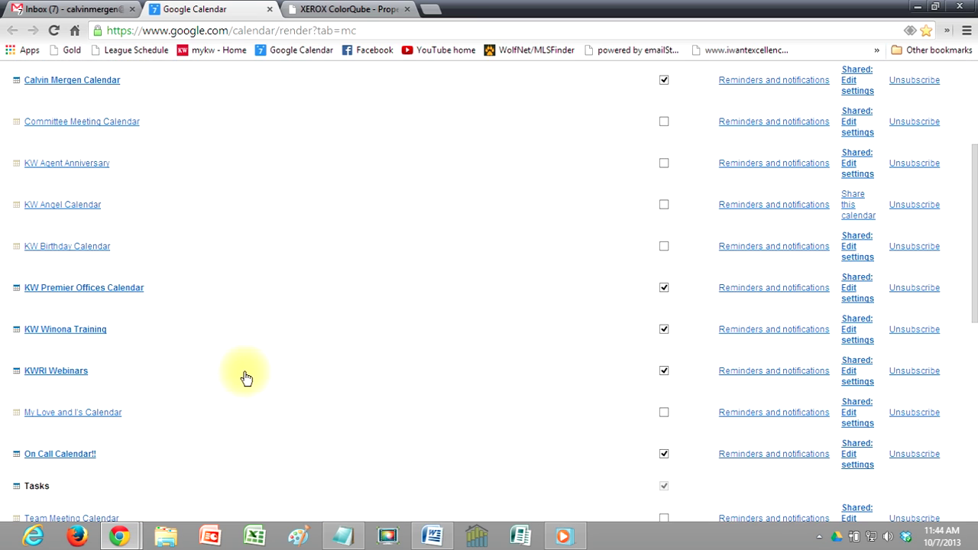
scroll(218, 386, down, 3)
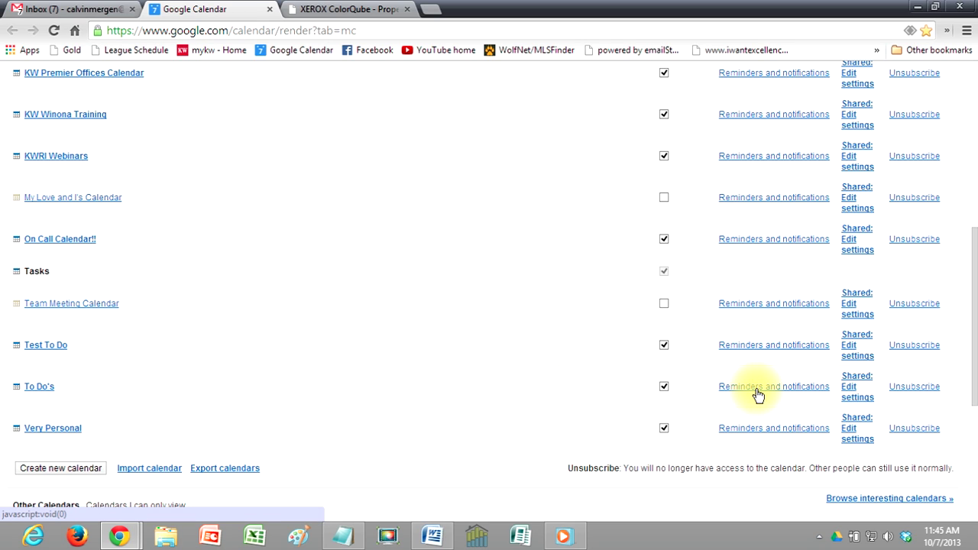
click(757, 391)
scroll(334, 252, up, 2)
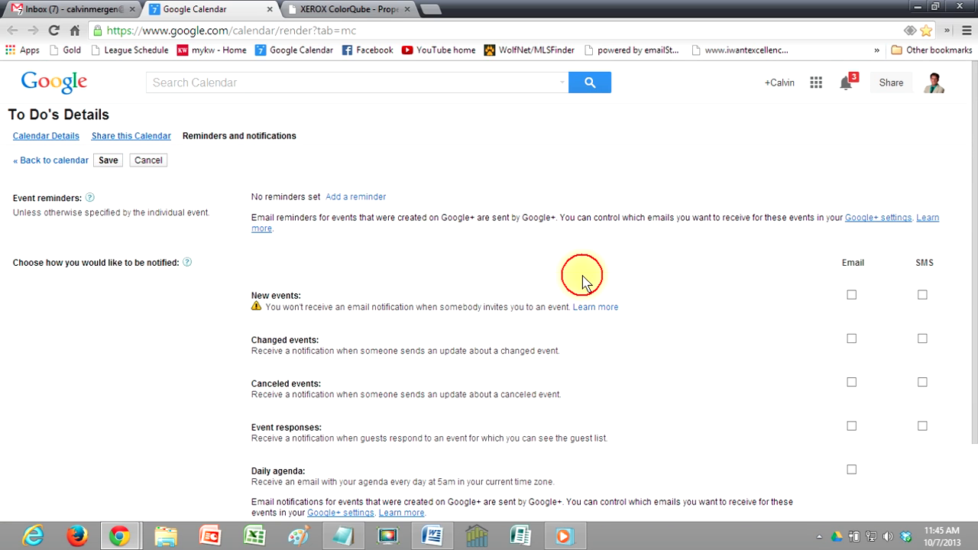
Step: Enable email notifications for new events, changed events, canceled events, event responses and the daily agenda
scroll(588, 275, down, 2)
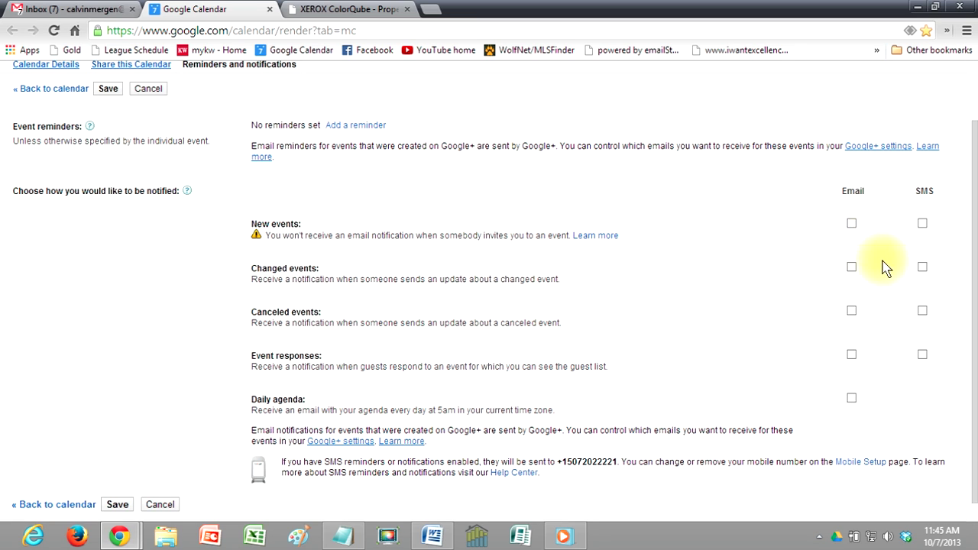
click(851, 223)
click(851, 267)
click(851, 310)
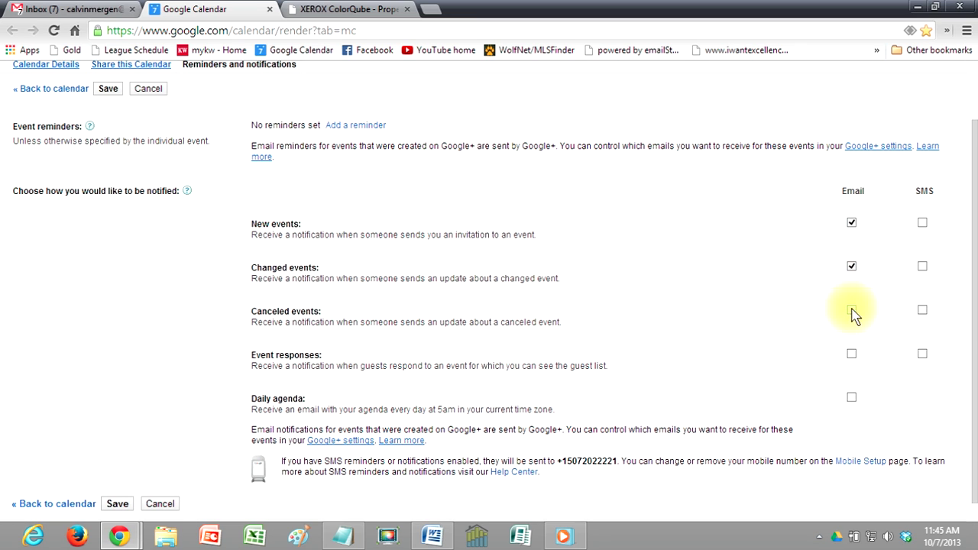
click(852, 356)
click(851, 398)
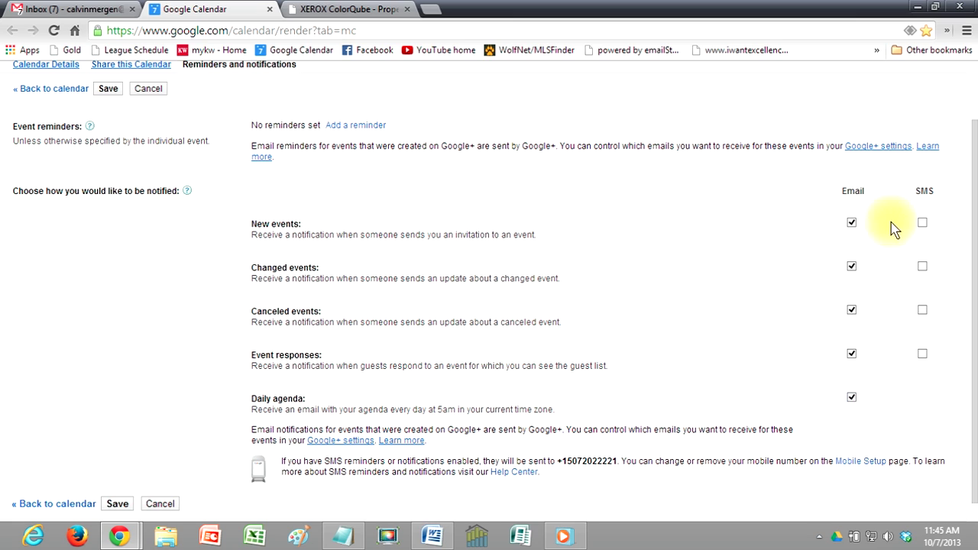
Step: Enable SMS notifications for new events, changed events, canceled events and event responses
click(922, 223)
click(922, 267)
click(922, 310)
click(922, 354)
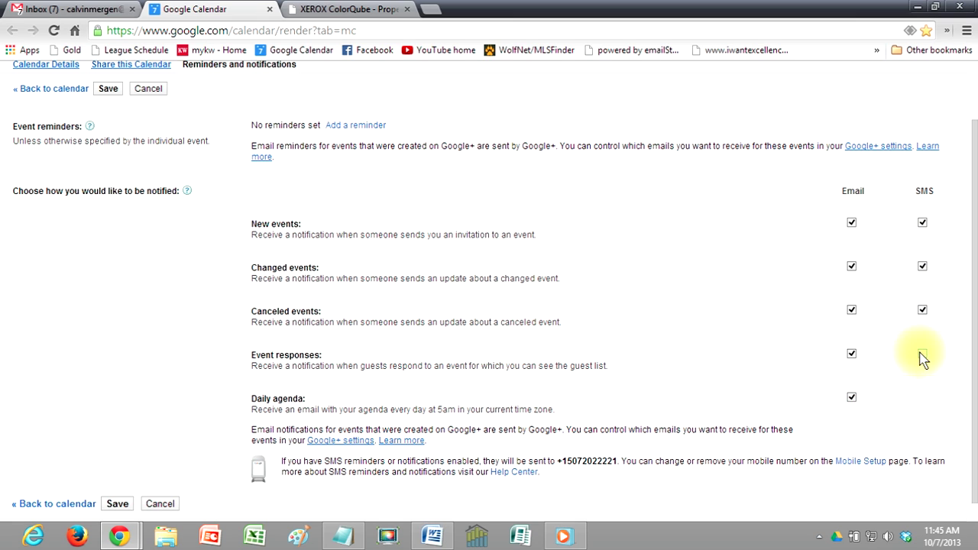
Step: Save the To Do's notification settings, and save the general calendar settings to return to the month view
scroll(344, 191, down, 1)
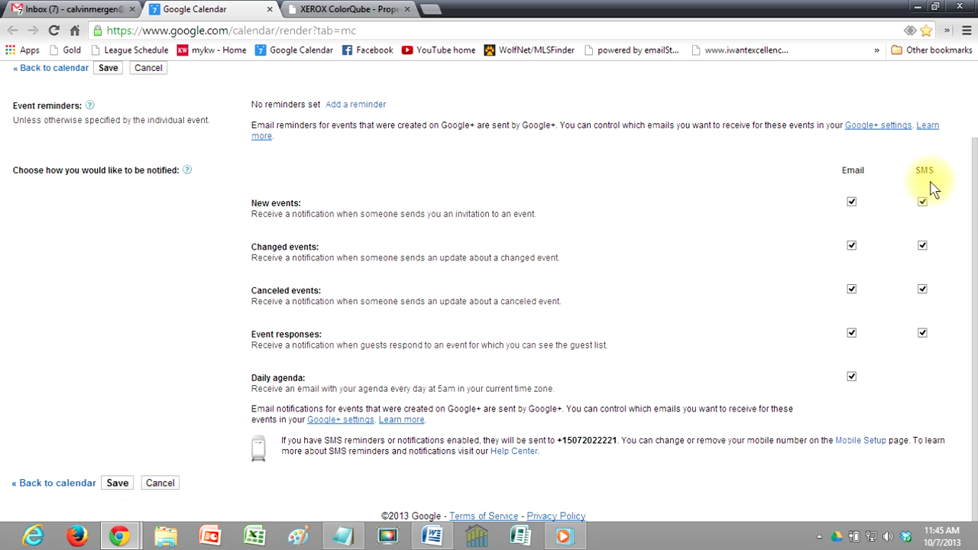
click(117, 483)
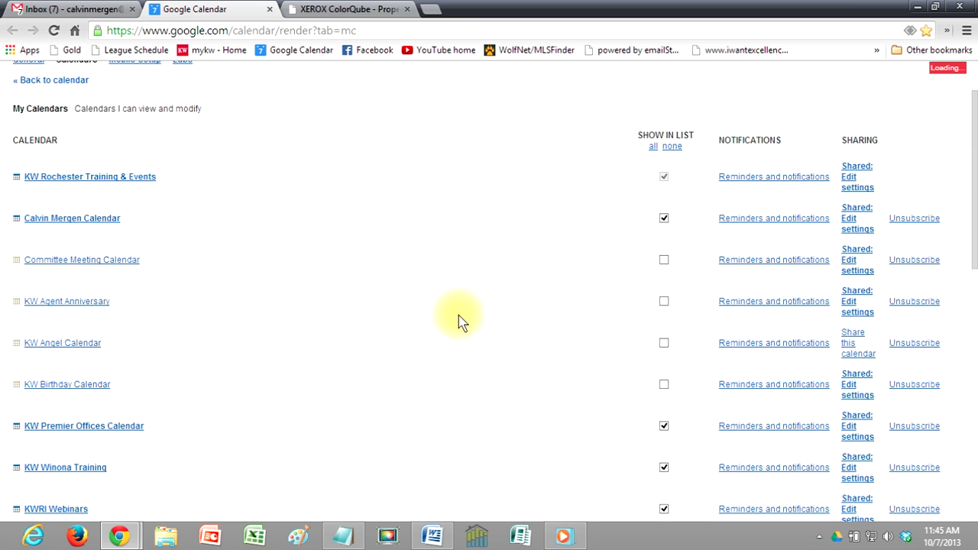
click(29, 135)
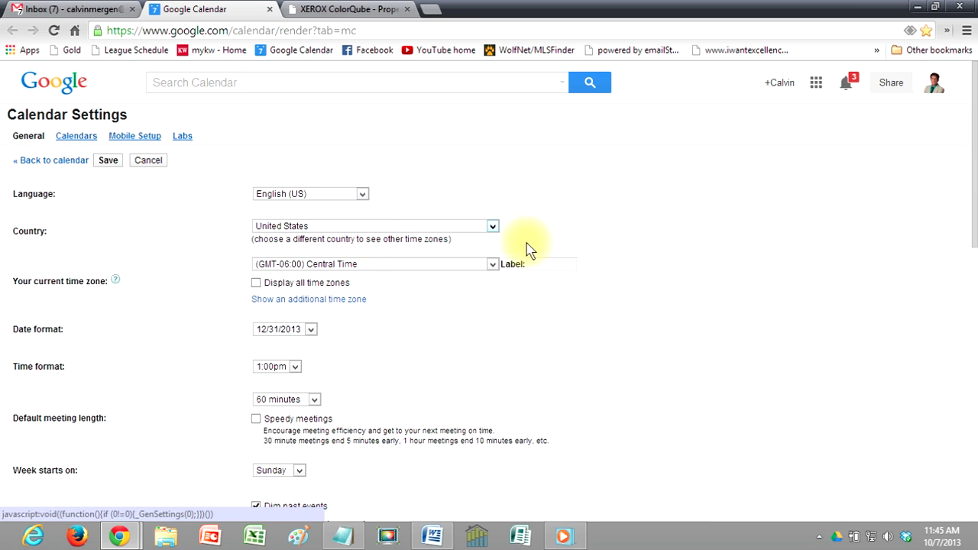
click(108, 160)
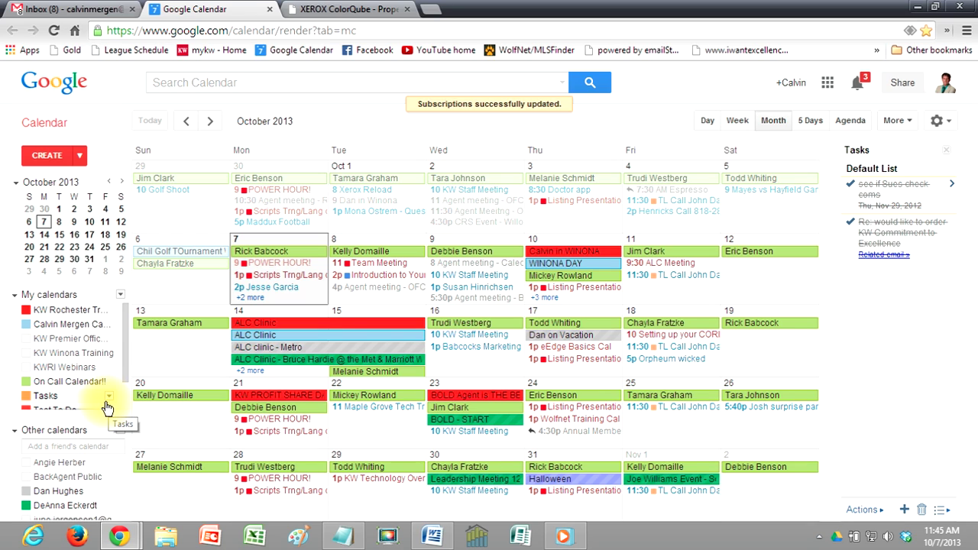
Step: Start a new event titled "Run Weekly Market Stats" and assign it to the Test To Do calendar
click(38, 155)
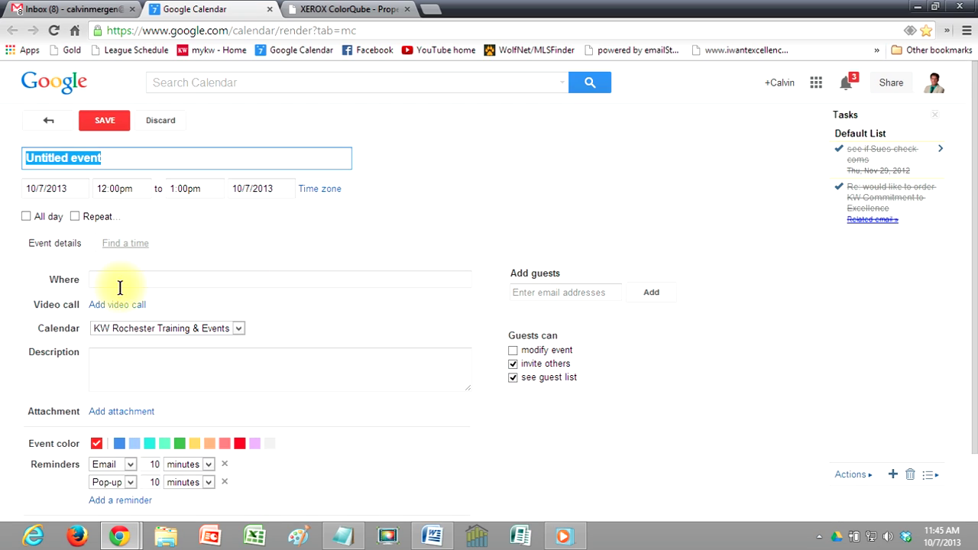
click(141, 335)
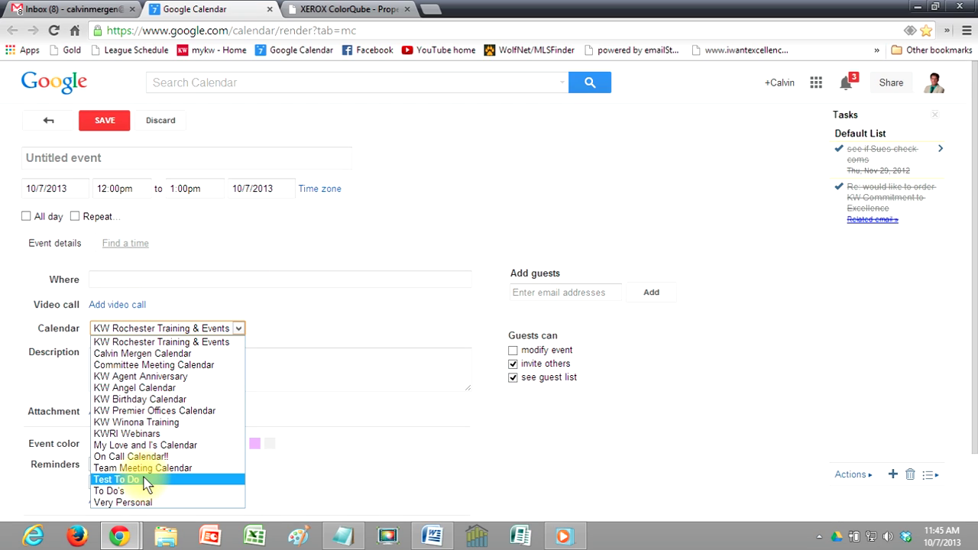
click(145, 480)
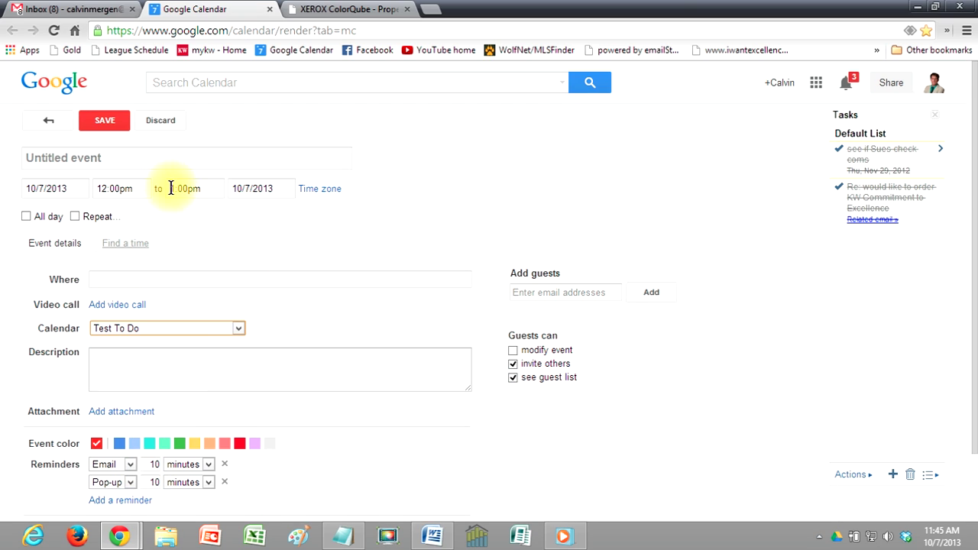
click(84, 161)
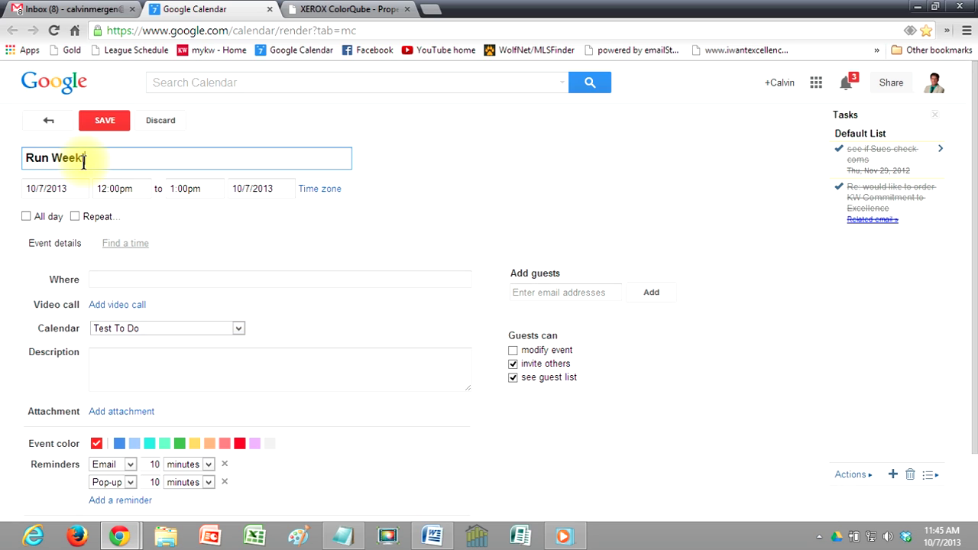
text(Run Weekly Market Stats)
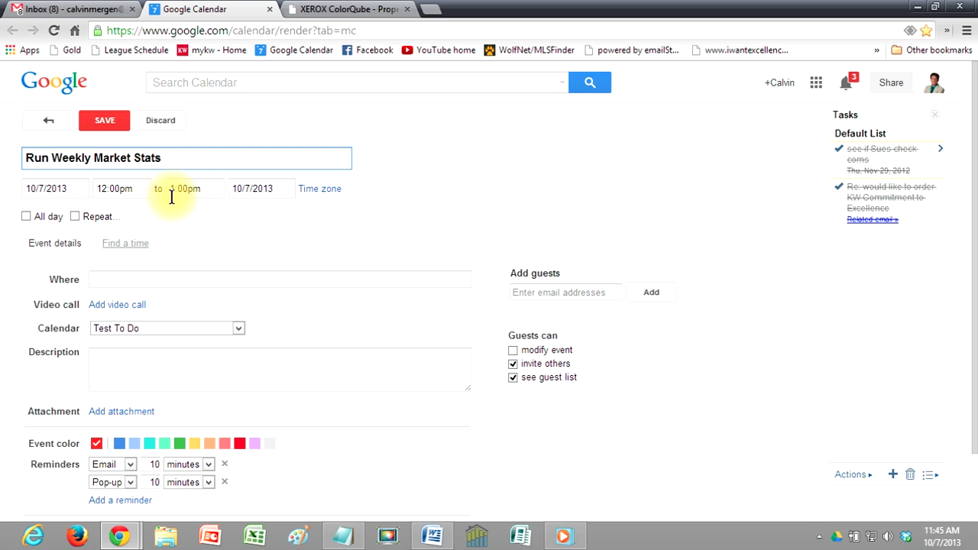
Step: Make the event repeat weekly on Monday, starting 10/7/2013 and never ending
click(79, 217)
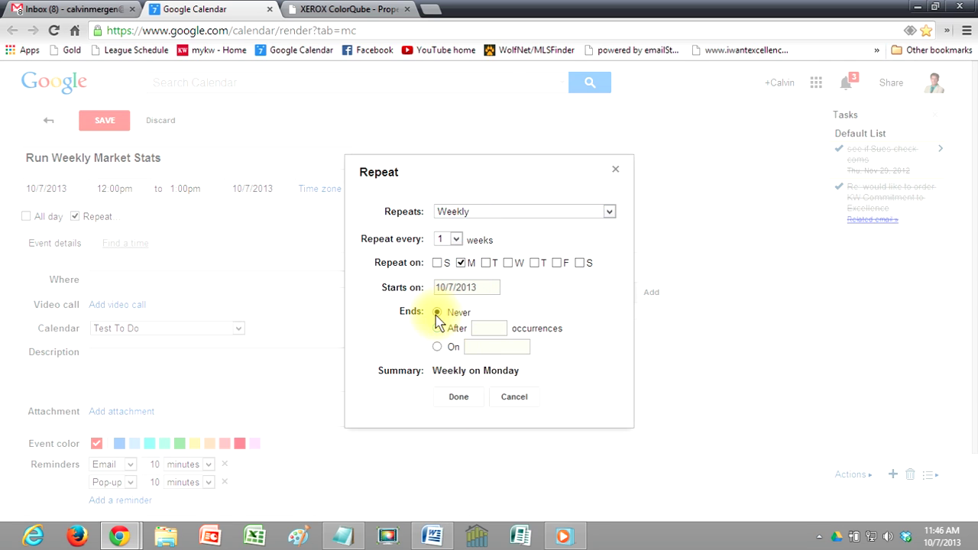
click(461, 398)
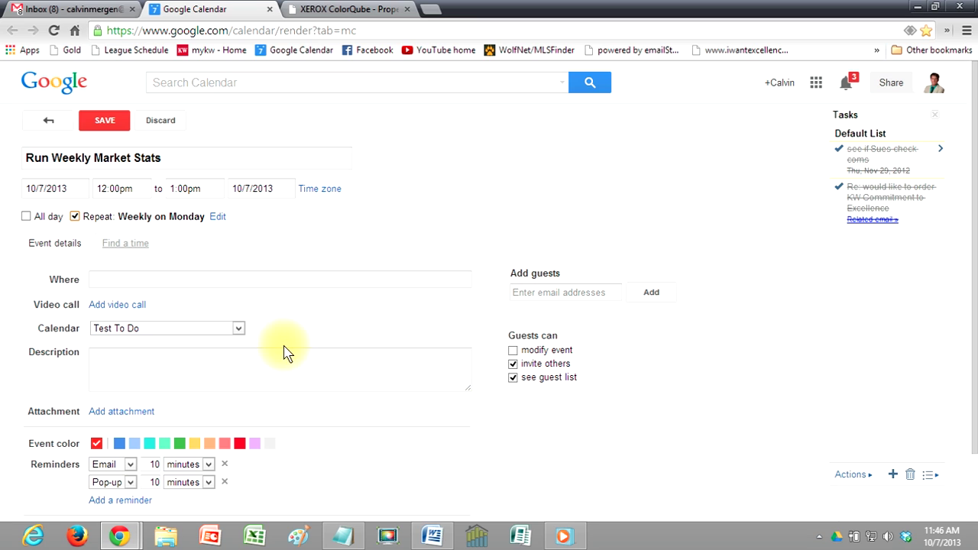
scroll(286, 274, down, 1)
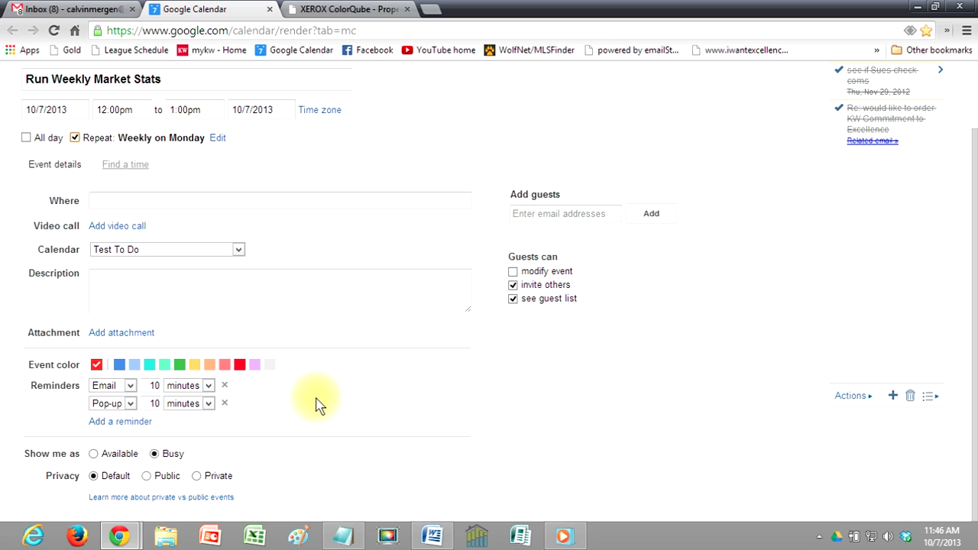
Step: Save the Run Weekly Market Stats event and change the Test To Do calendar's color to pink
scroll(316, 403, up, 1)
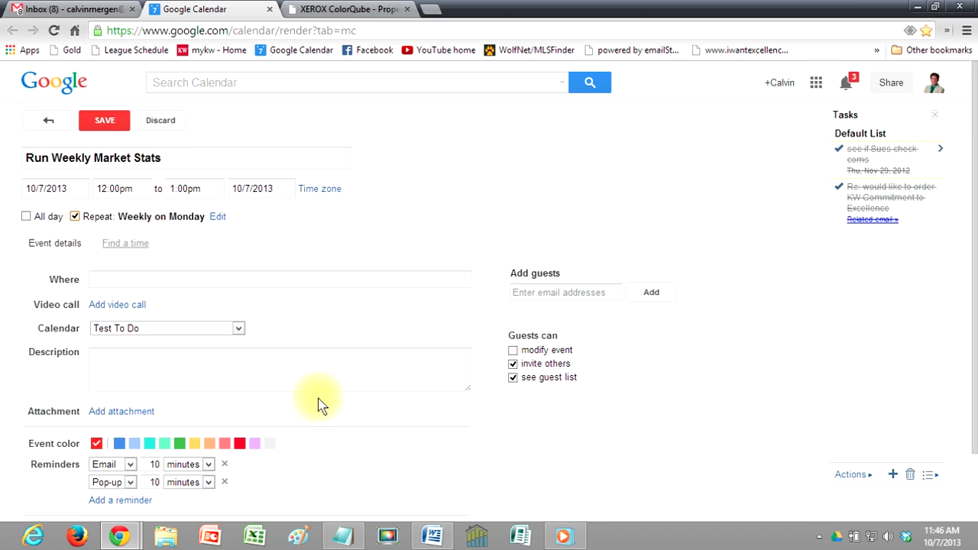
click(109, 128)
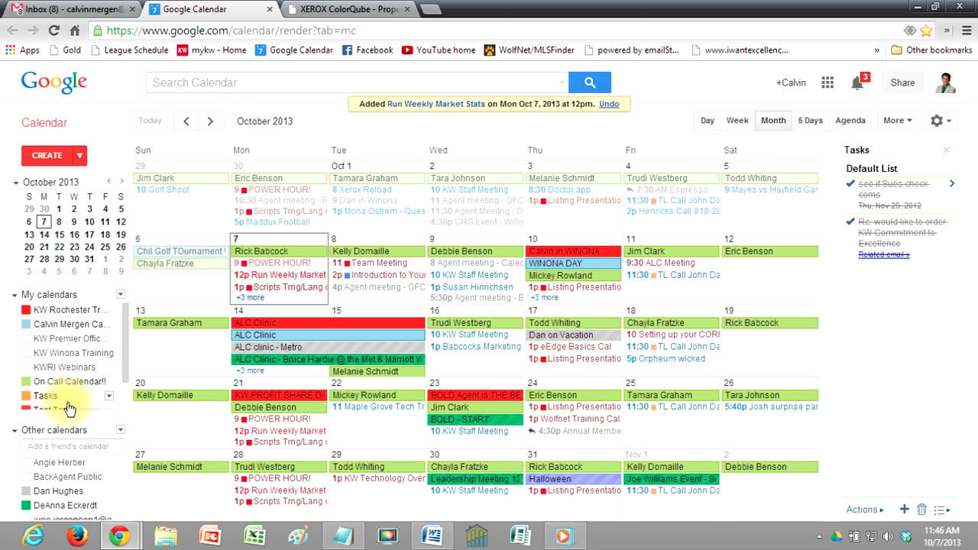
scroll(67, 390, down, 1)
click(110, 376)
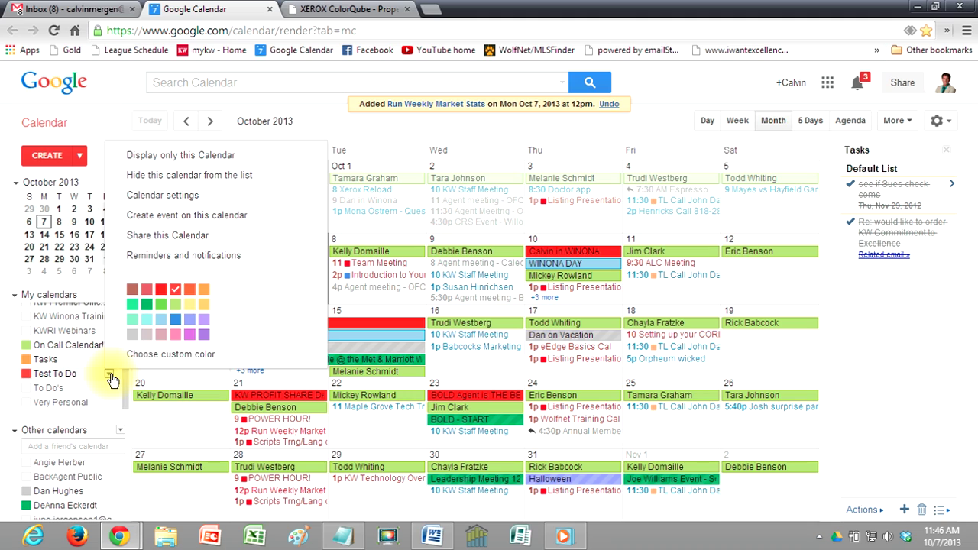
click(176, 339)
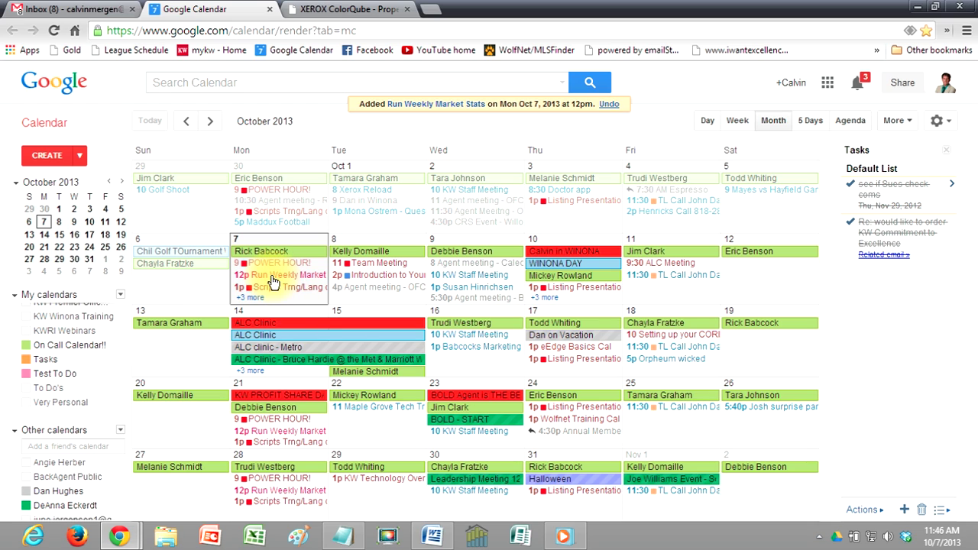
Step: Reschedule the October 7 Run Weekly Market Stats event to 8:00am–8:30am and apply the change to all events in the series
click(247, 372)
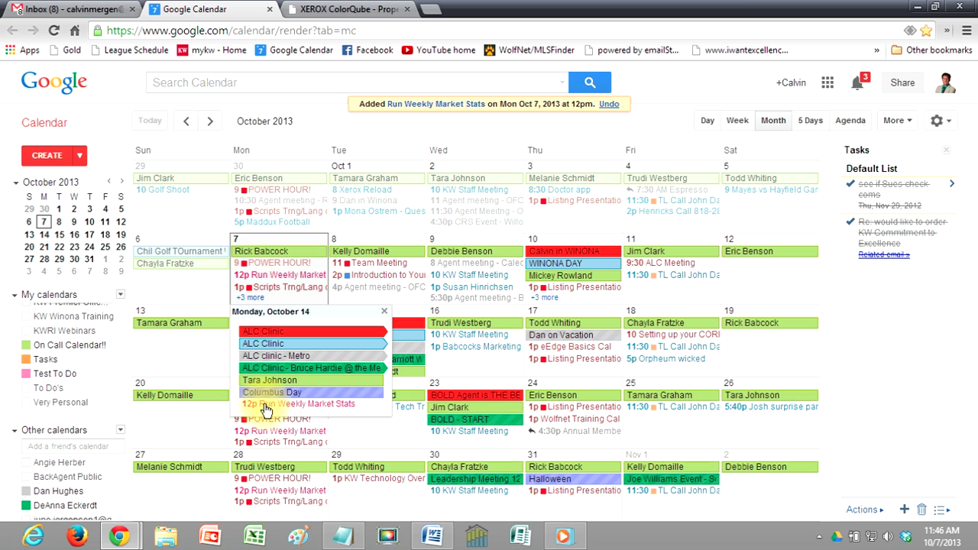
click(276, 280)
click(130, 189)
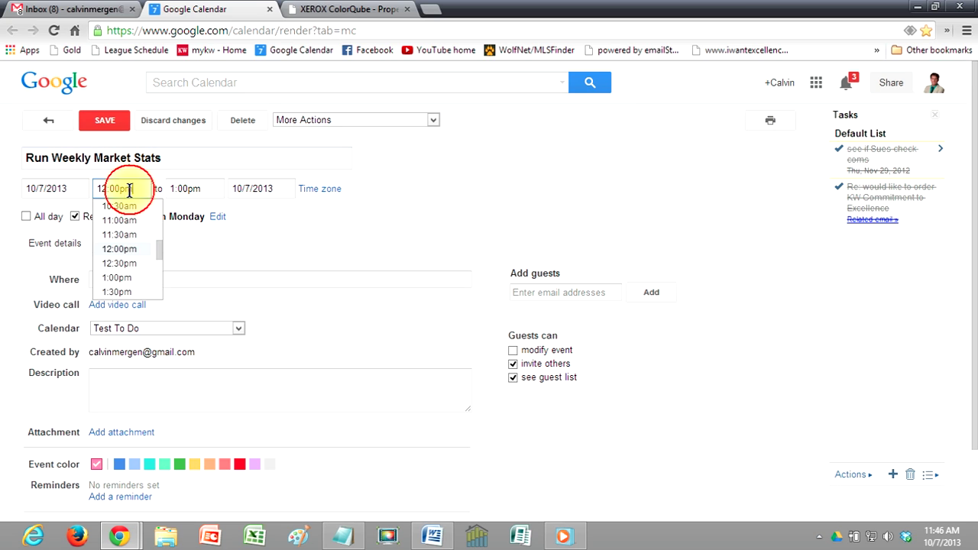
scroll(153, 229, up, 3)
click(142, 222)
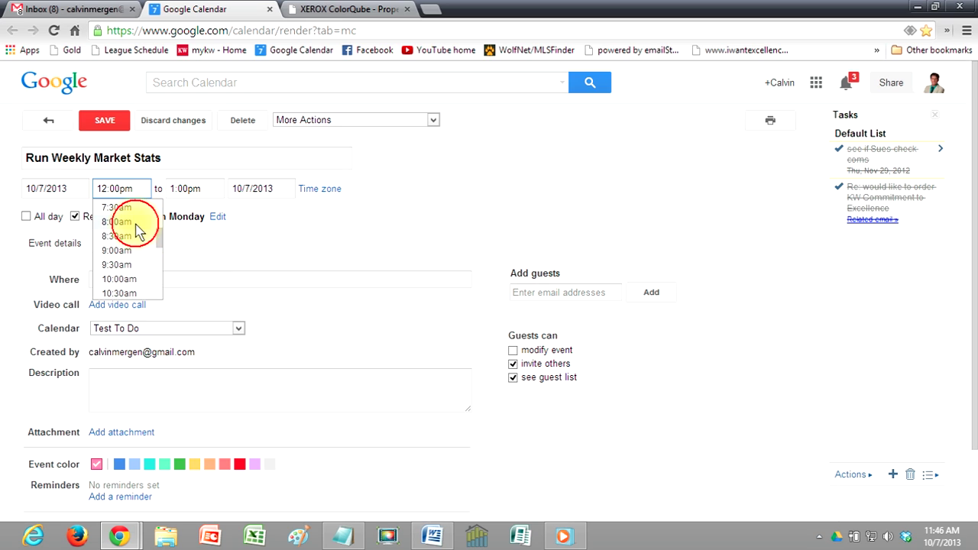
click(175, 188)
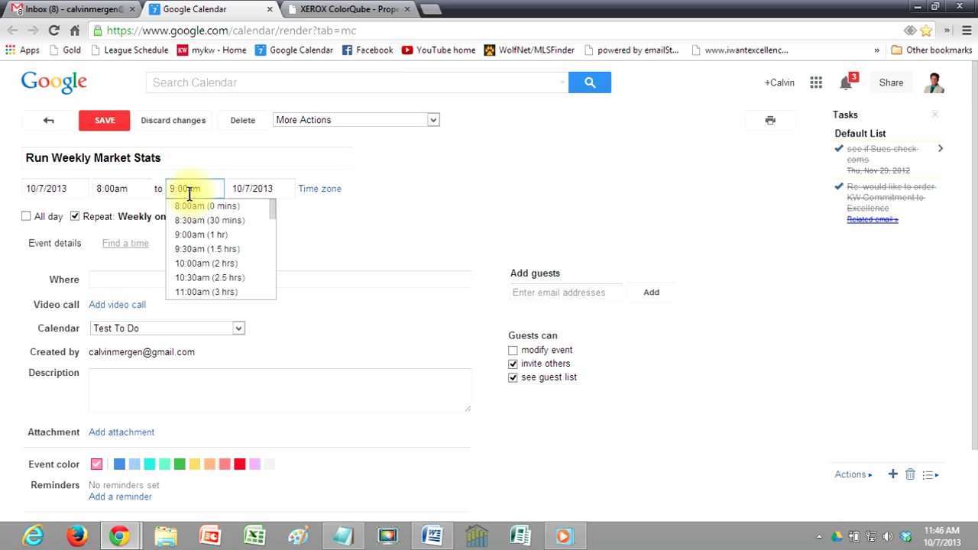
click(192, 219)
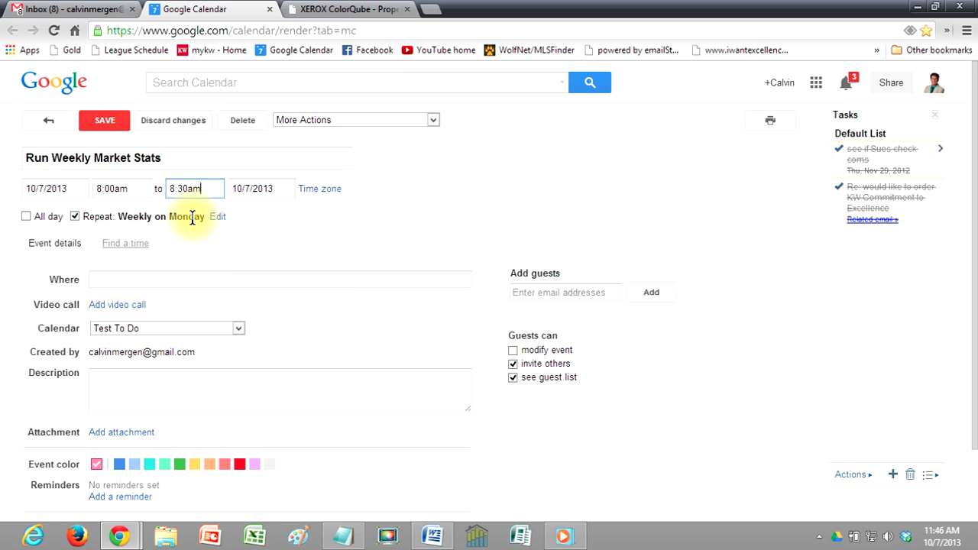
click(119, 134)
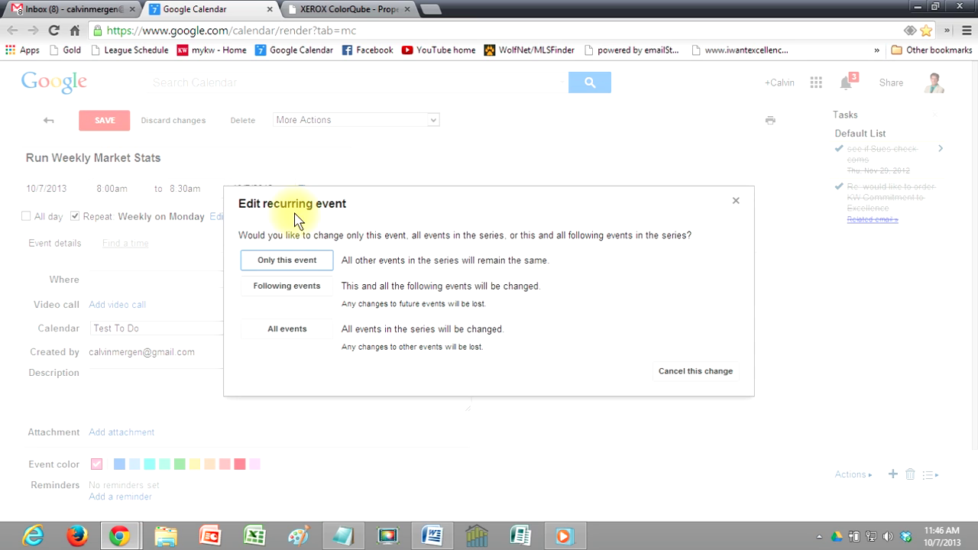
click(287, 329)
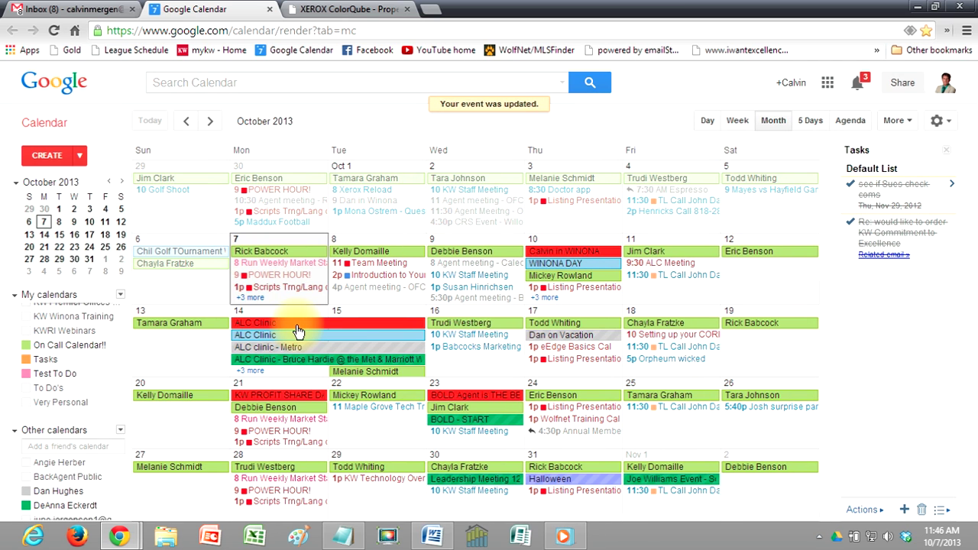
Step: Look over the Gmail inbox and return to Google Calendar
click(34, 10)
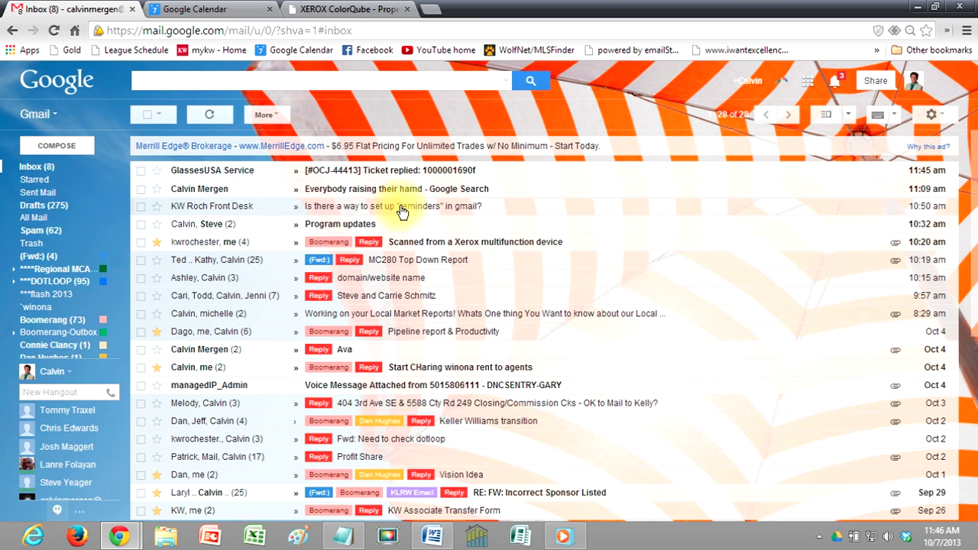
click(194, 9)
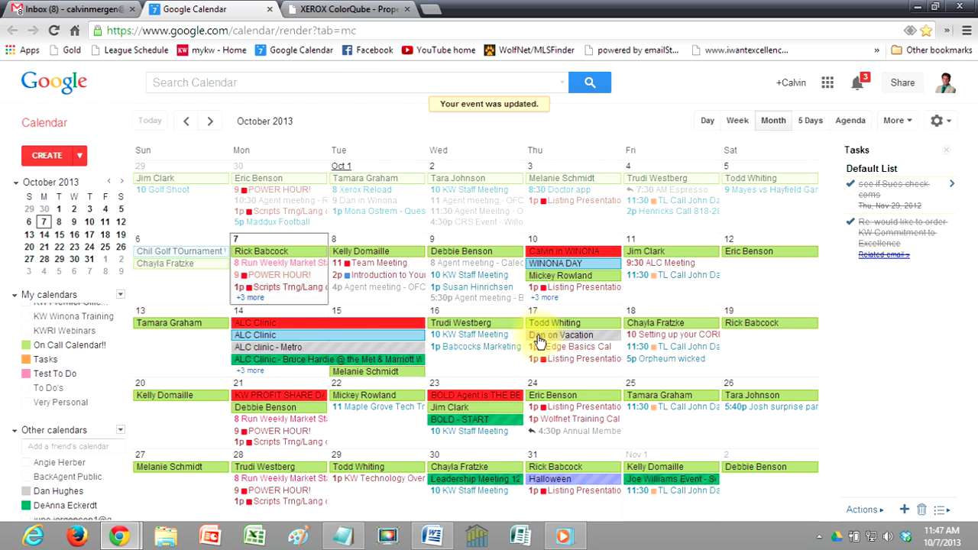
Step: Create a Wednesday, October 16 event in the Test To Do calendar titled "Run Price Reduction Report for" followed by the property's address
click(489, 375)
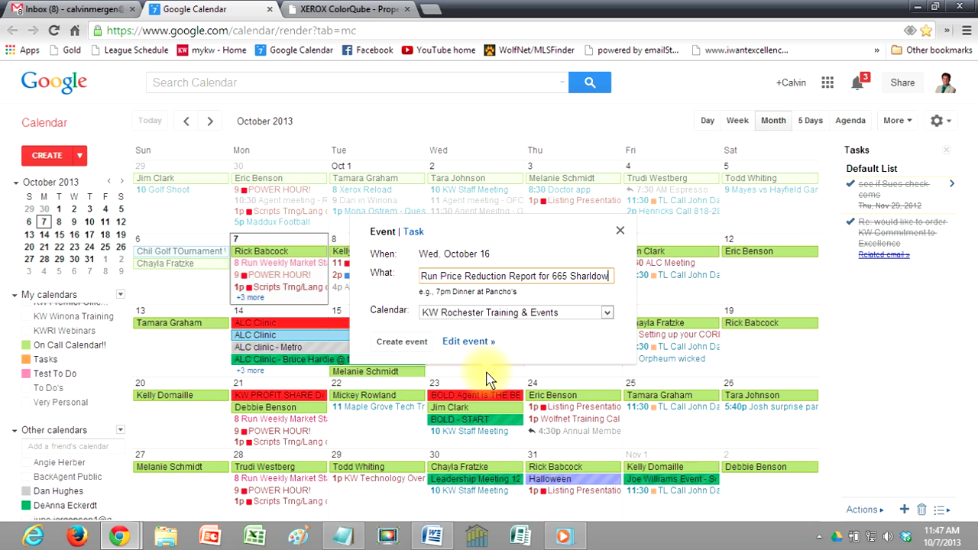
click(482, 313)
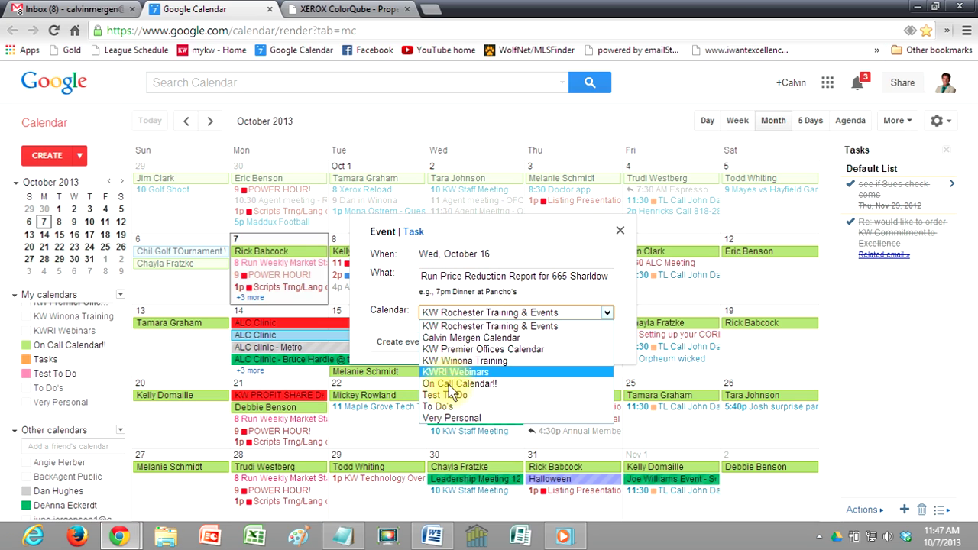
click(448, 395)
click(395, 342)
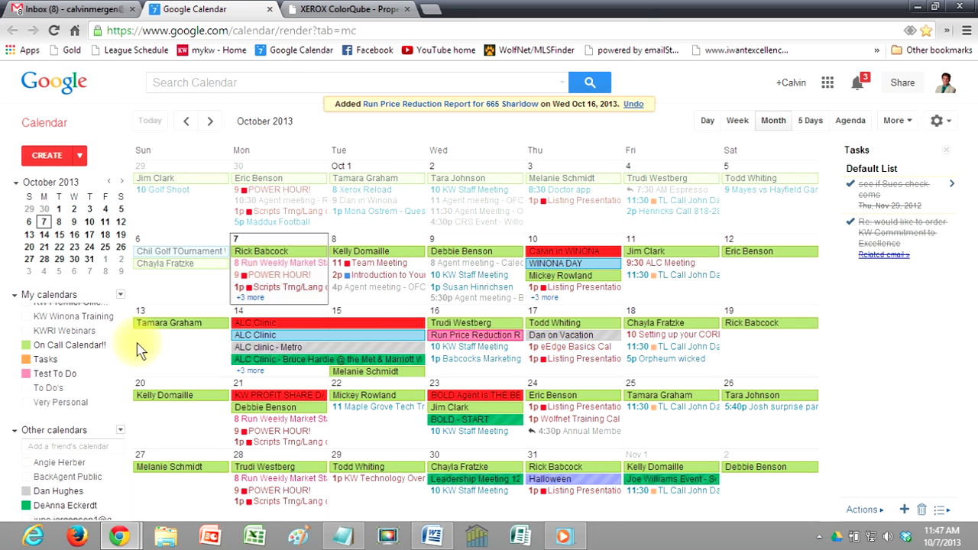
Step: Hide the Test To Do, Tasks and On Call Calendar!! calendars from the month view
click(36, 380)
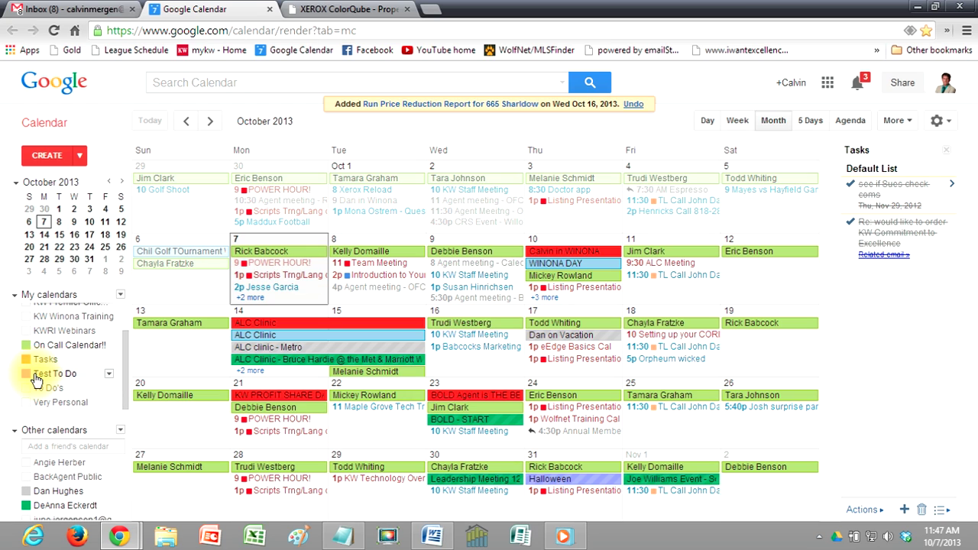
click(44, 362)
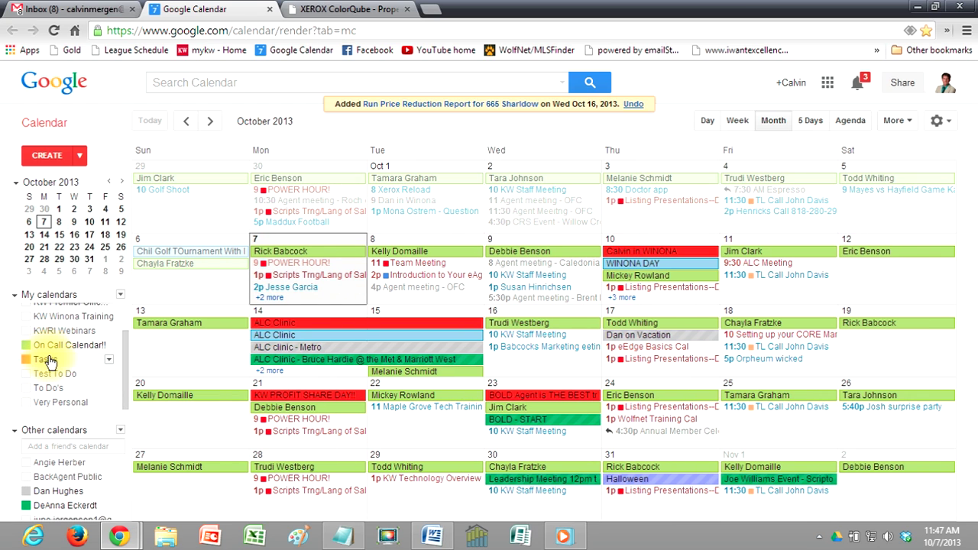
click(53, 347)
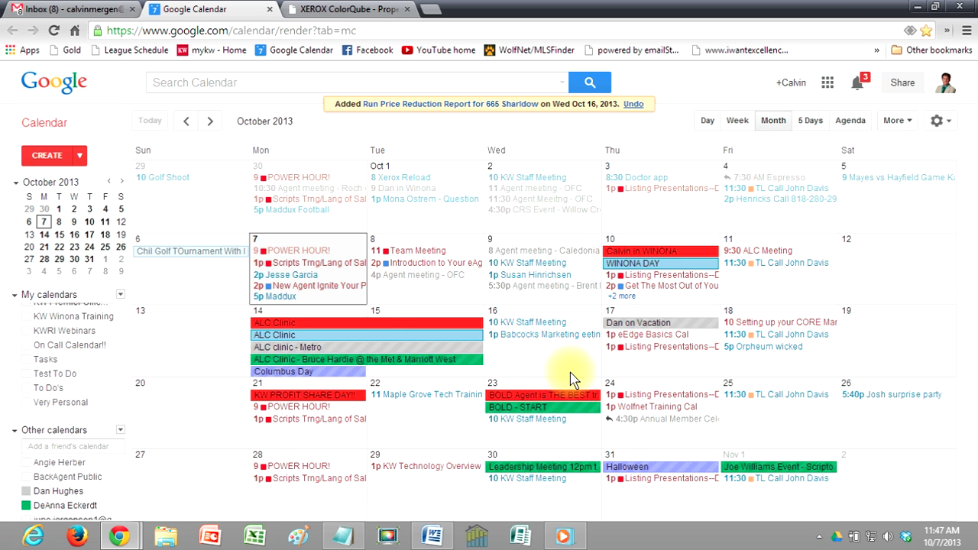
Step: Show the Test To Do calendar's events in the month view and hide them again
scroll(570, 377, up, 1)
scroll(578, 381, down, 1)
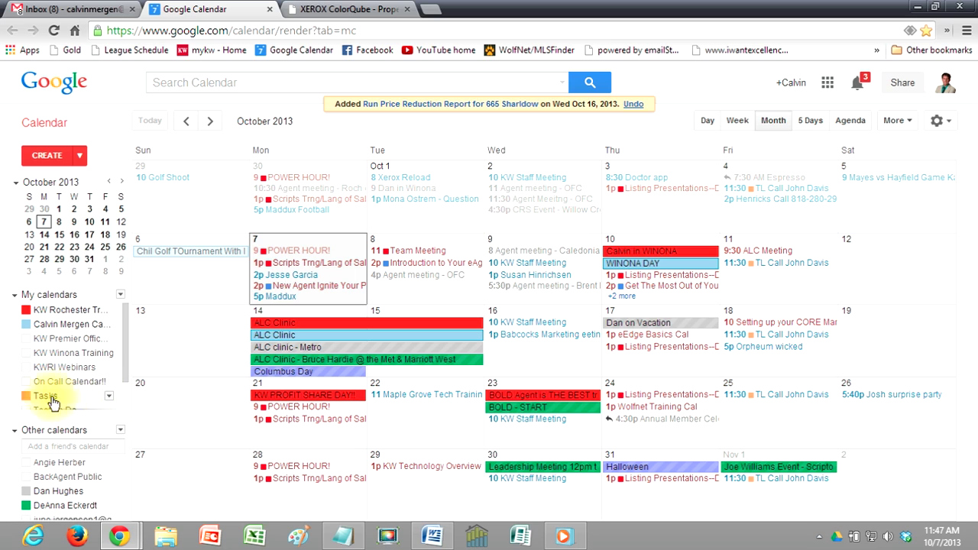
scroll(67, 389, down, 1)
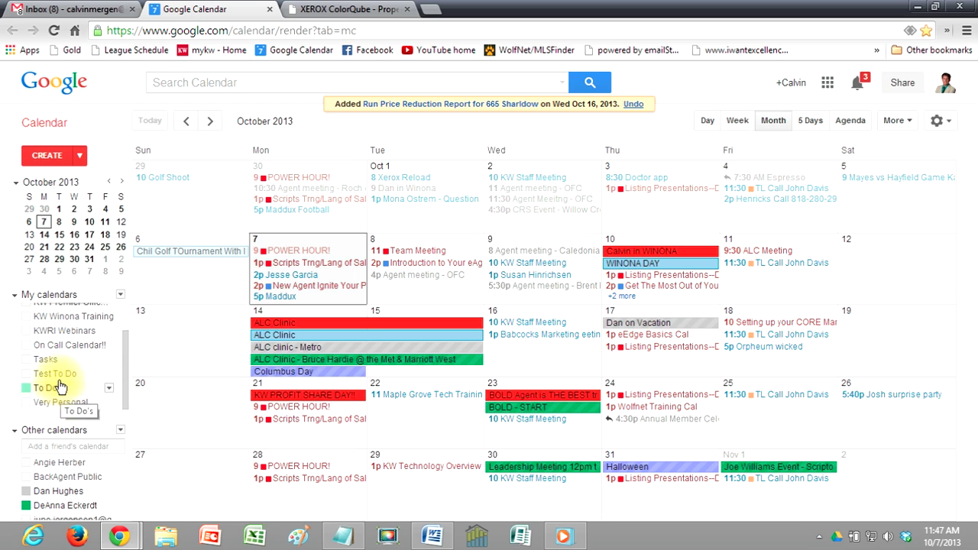
click(58, 374)
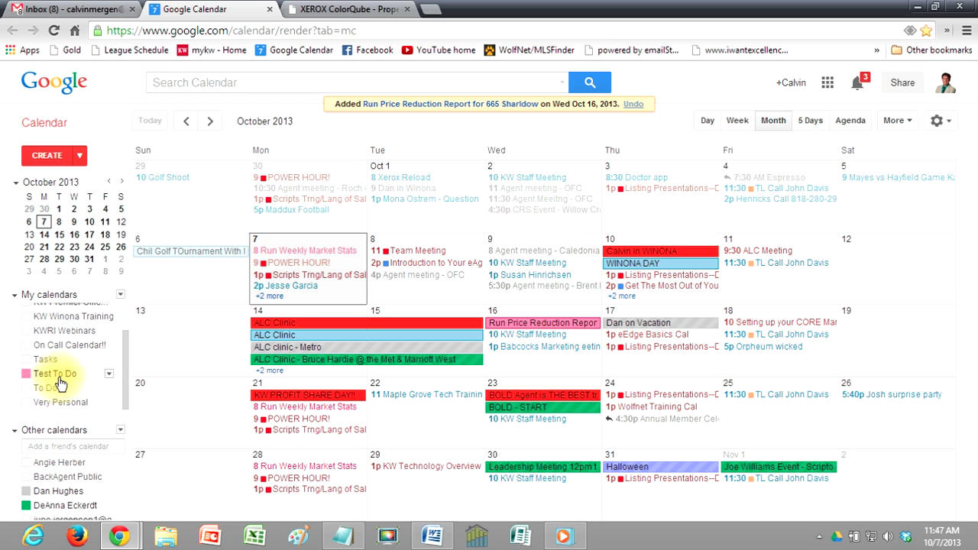
click(58, 375)
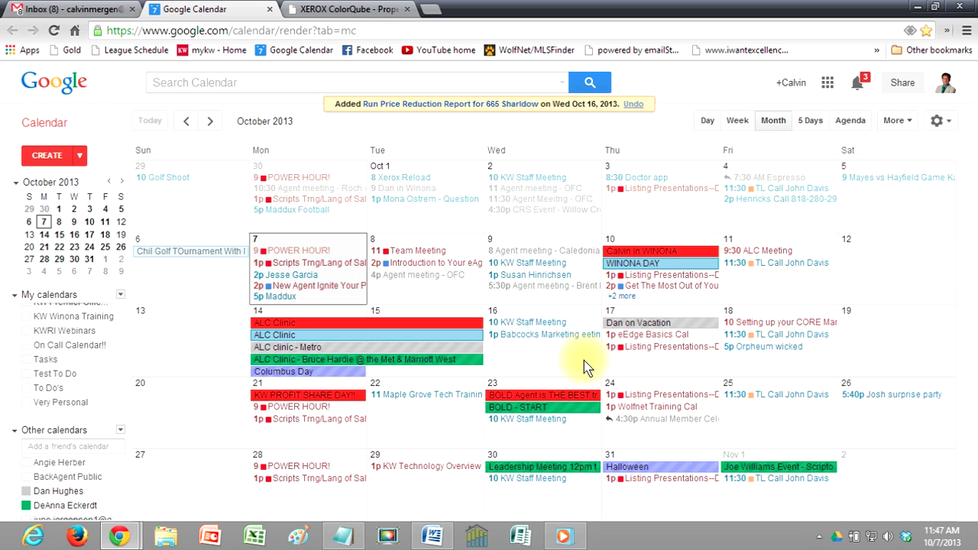
Step: Hide the two coworkers' calendars still shown among the other calendars
click(76, 492)
click(142, 500)
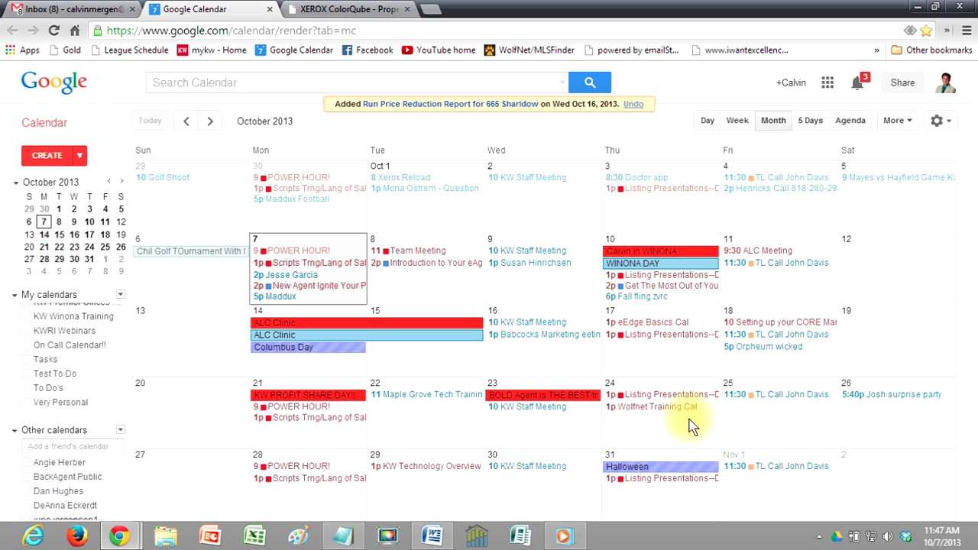